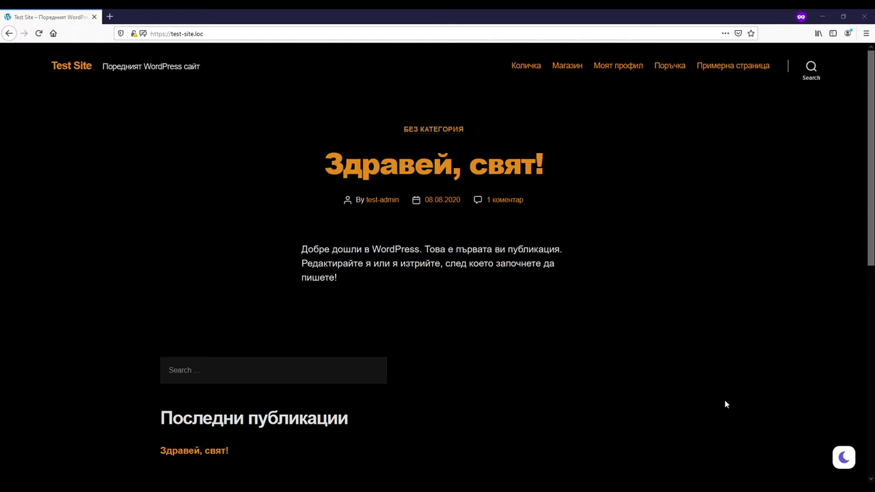
Step: Use the floating switch on the test site's front page to change to light mode and back to dark
{"action": "left_click", "coordinate": [843, 457]}
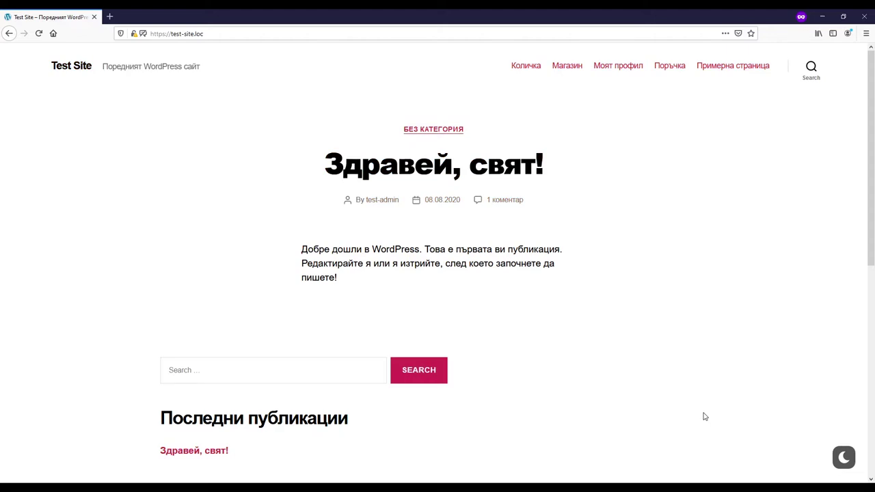
{"action": "left_click", "coordinate": [841, 460]}
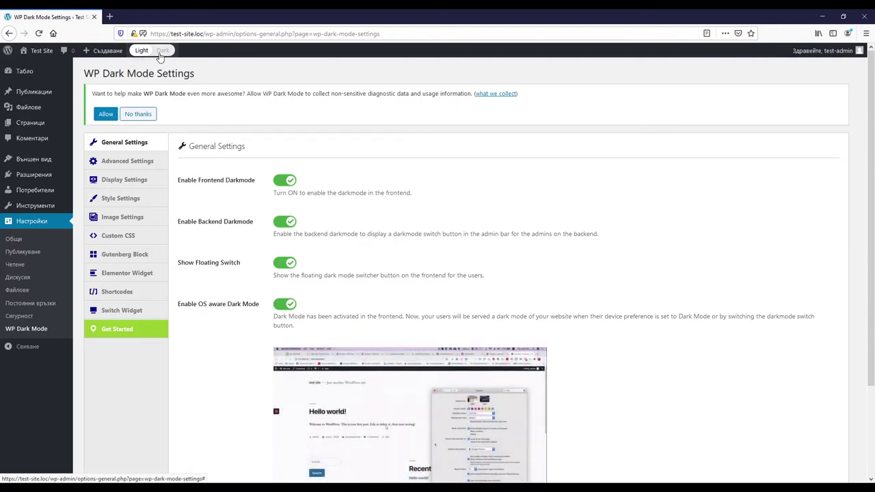
Step: Turn on dark mode for the WordPress admin dashboard and return it to light mode
{"action": "left_click", "coordinate": [161, 53]}
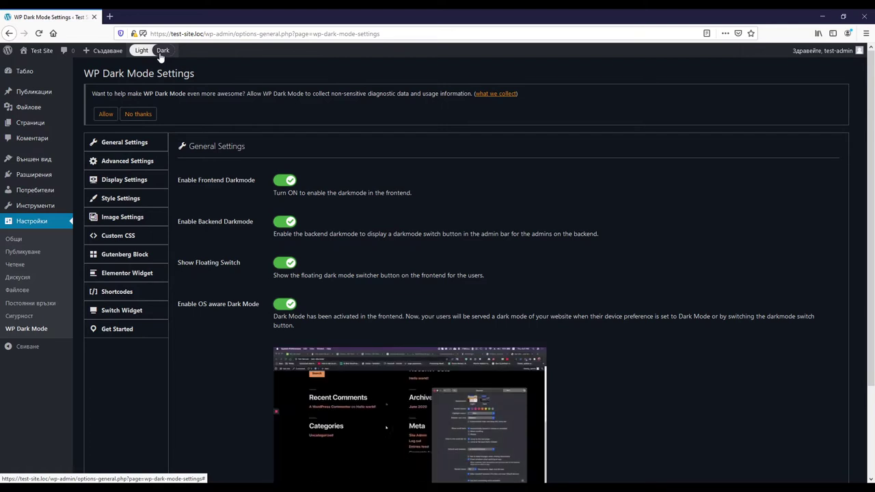
{"action": "left_click", "coordinate": [143, 52]}
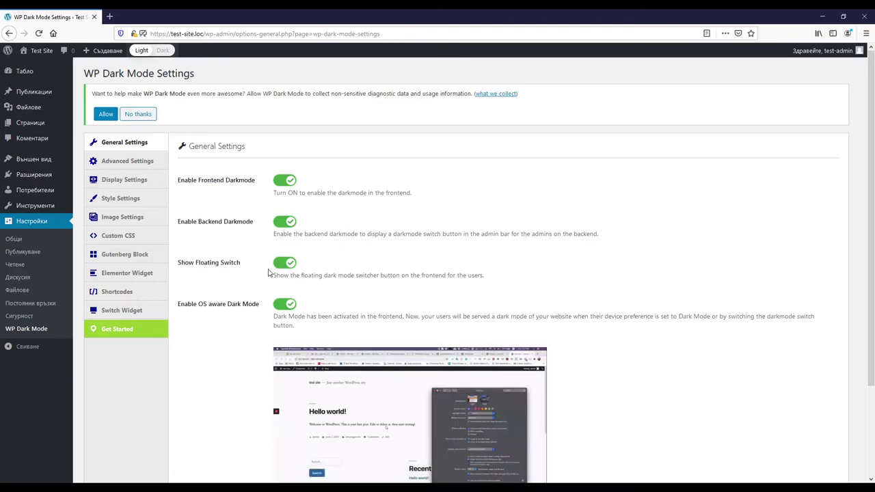
Step: Review the WP Dark Mode General Settings and save them with all four options enabled
{"action": "scroll", "coordinate": [272, 272], "scroll_direction": "down", "scroll_amount": 3}
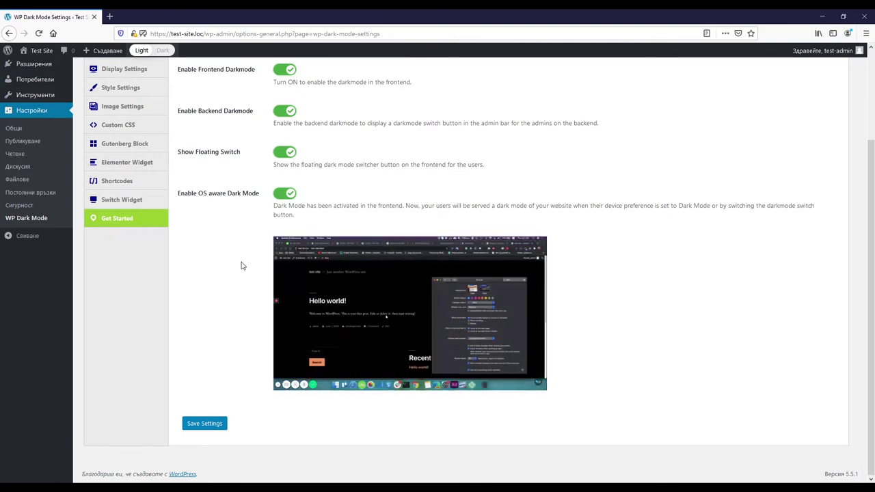
{"action": "scroll", "coordinate": [233, 322], "scroll_direction": "up", "scroll_amount": 3}
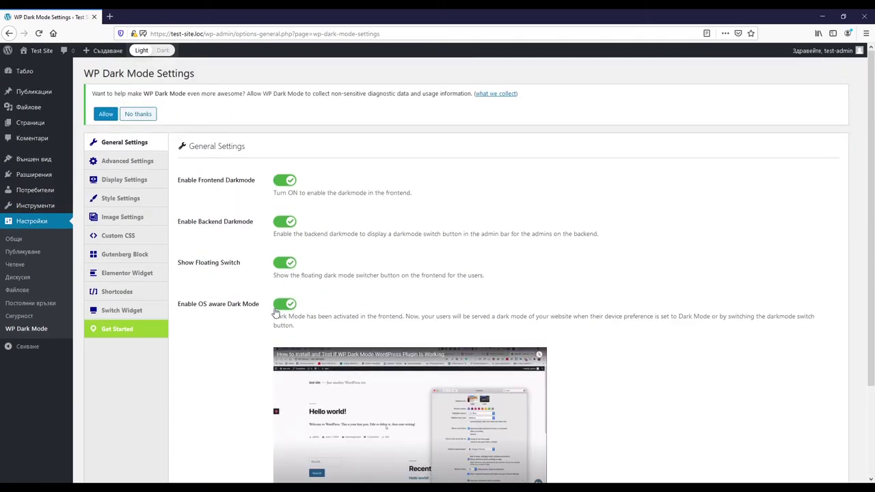
{"action": "scroll", "coordinate": [215, 369], "scroll_direction": "down", "scroll_amount": 3}
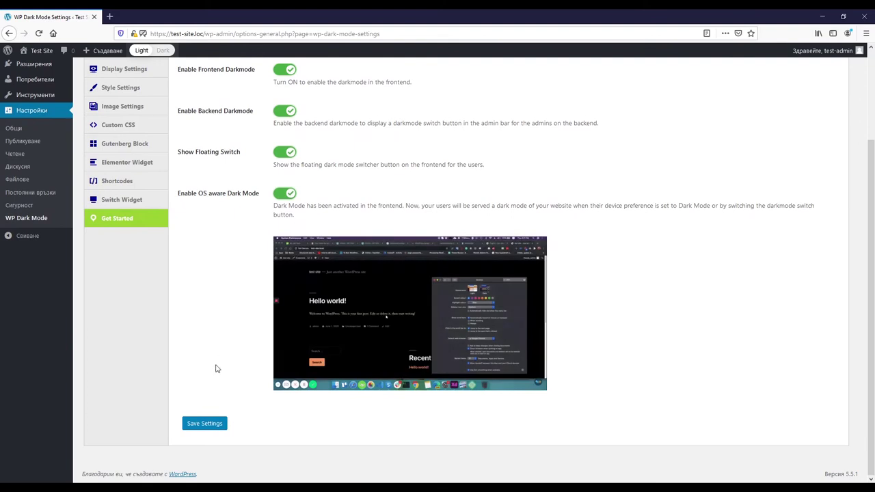
{"action": "left_click", "coordinate": [212, 426]}
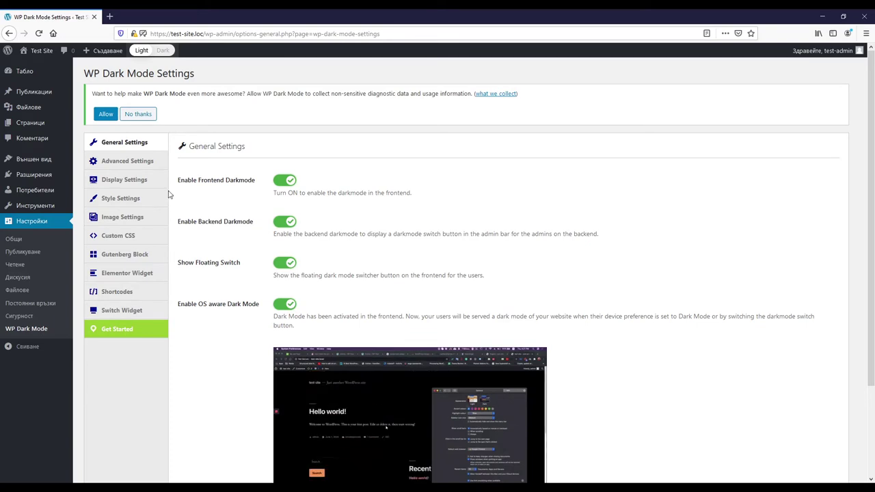
Step: After viewing Advanced Settings, try the second floating switch style in Display Settings and restore the moon icon style
{"action": "left_click", "coordinate": [121, 162]}
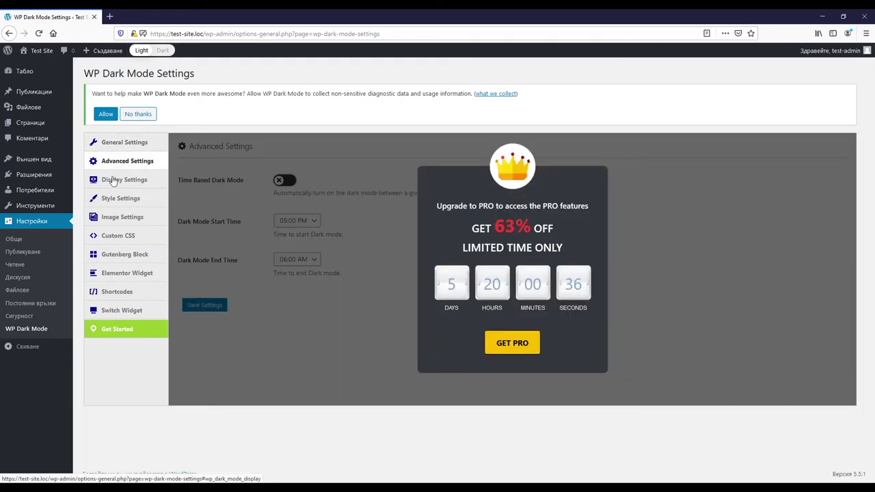
{"action": "left_click", "coordinate": [114, 181]}
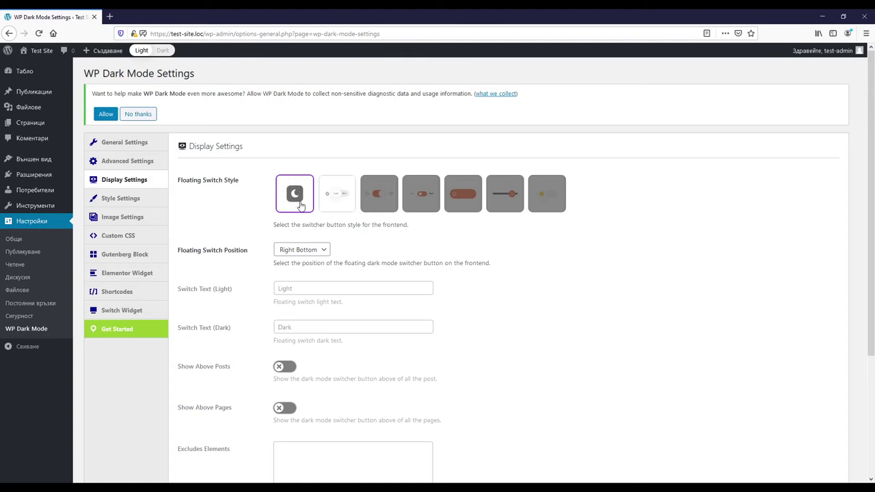
{"action": "left_click", "coordinate": [330, 195]}
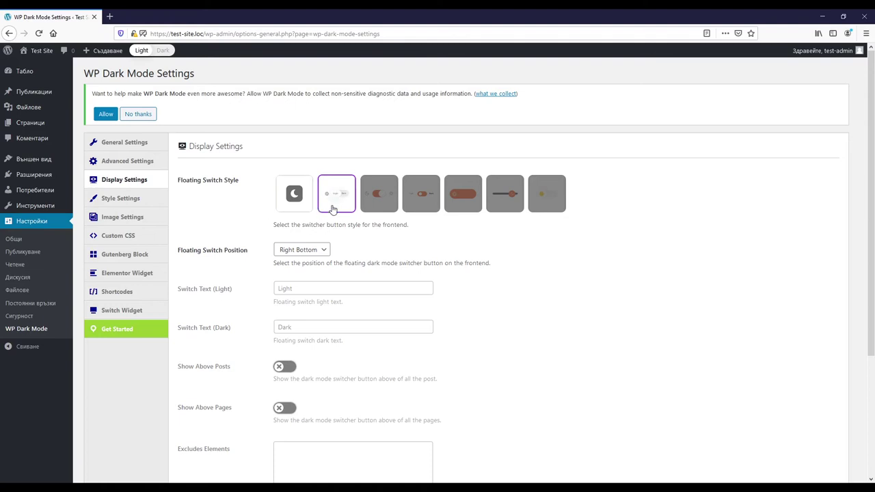
{"action": "left_click", "coordinate": [300, 197]}
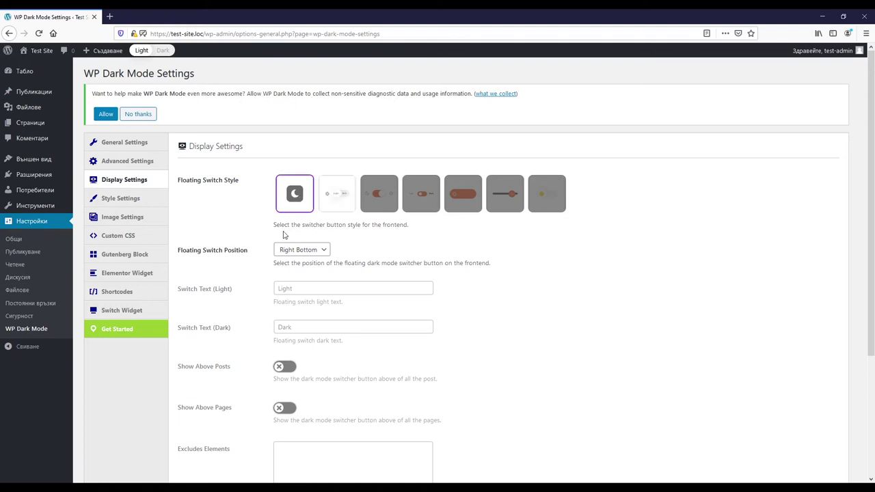
Step: Examine the available floating switch positions and the remaining Display Settings options
{"action": "left_click", "coordinate": [313, 249]}
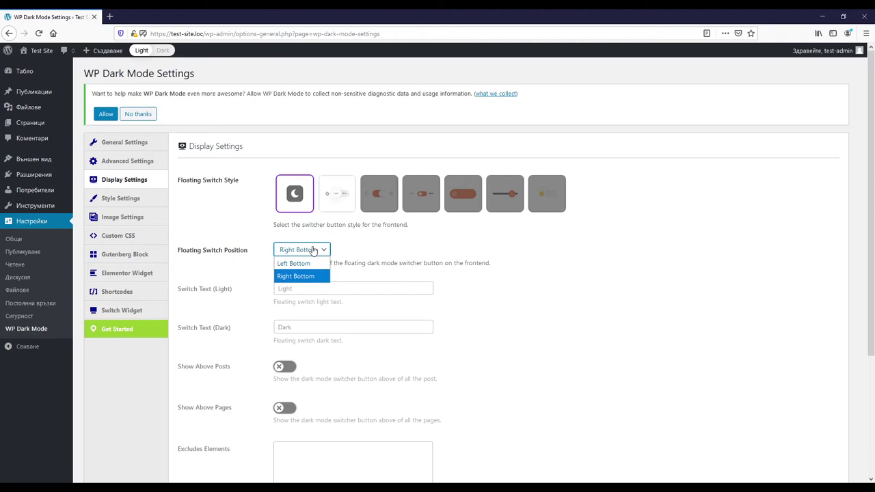
{"action": "left_click", "coordinate": [313, 250]}
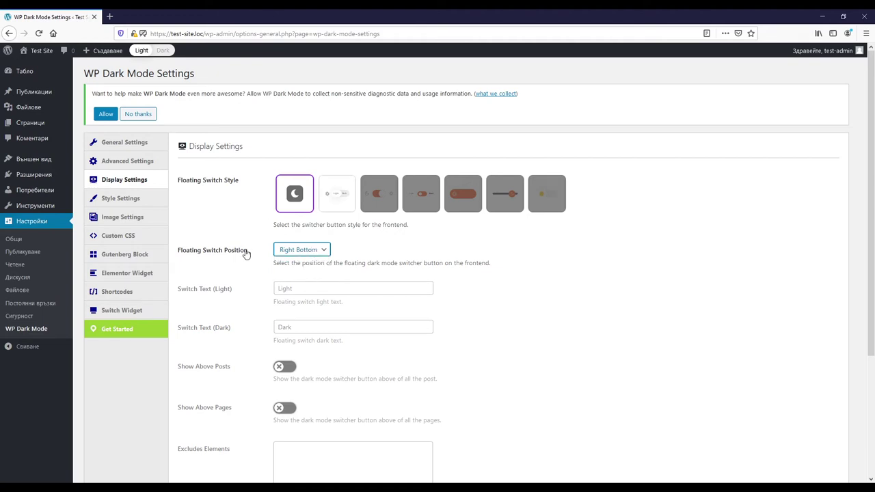
{"action": "scroll", "coordinate": [246, 253], "scroll_direction": "down", "scroll_amount": 4}
{"action": "scroll", "coordinate": [246, 252], "scroll_direction": "up", "scroll_amount": 4}
{"action": "scroll", "coordinate": [215, 271], "scroll_direction": "down", "scroll_amount": 4}
{"action": "scroll", "coordinate": [201, 389], "scroll_direction": "up", "scroll_amount": 4}
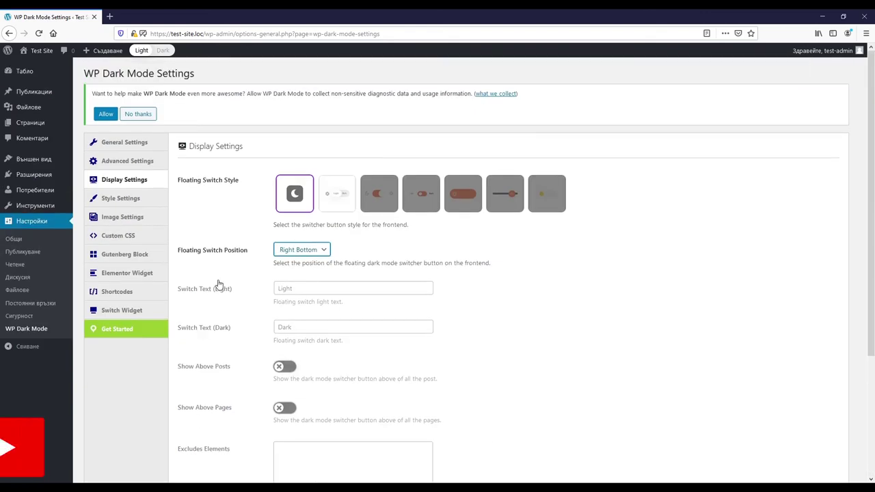
Step: Look over the plugin's Style Settings, Image Settings and Custom CSS sections
{"action": "left_click", "coordinate": [132, 198]}
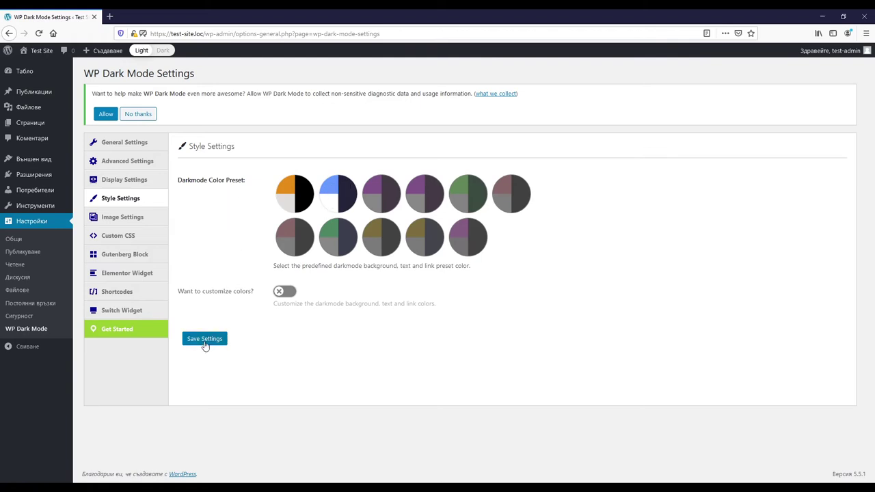
{"action": "left_click", "coordinate": [141, 222]}
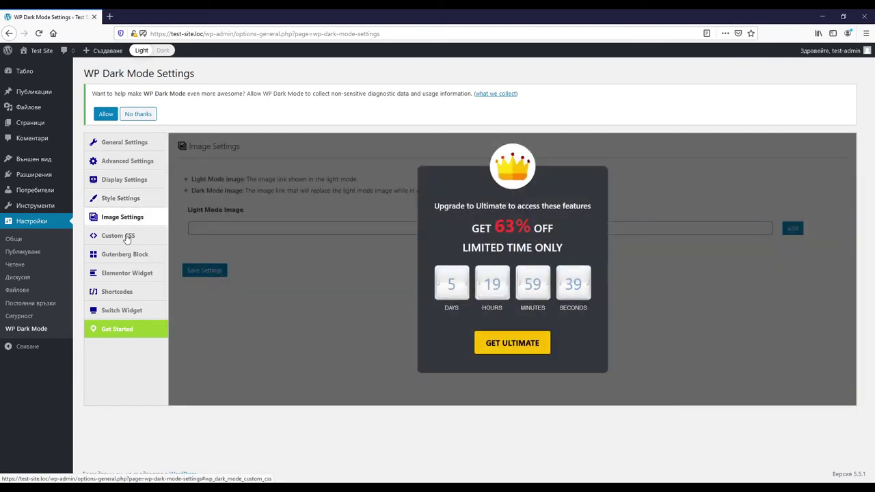
{"action": "left_click", "coordinate": [122, 238]}
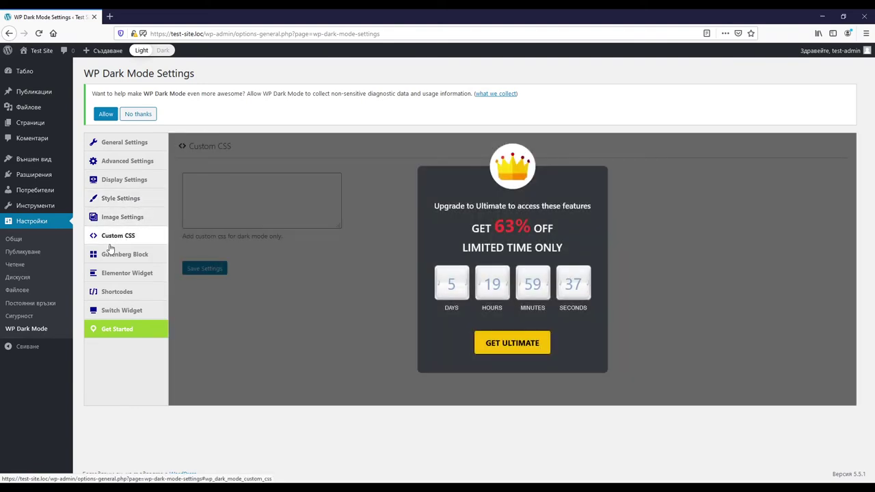
Step: Read the instructions for displaying the dark mode switch with a Gutenberg block
{"action": "left_click", "coordinate": [111, 256]}
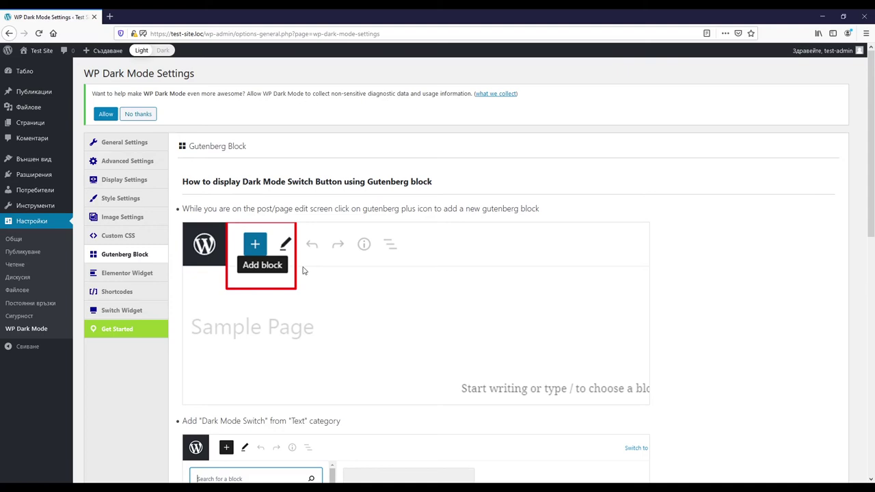
{"action": "scroll", "coordinate": [303, 269], "scroll_direction": "down", "scroll_amount": 6}
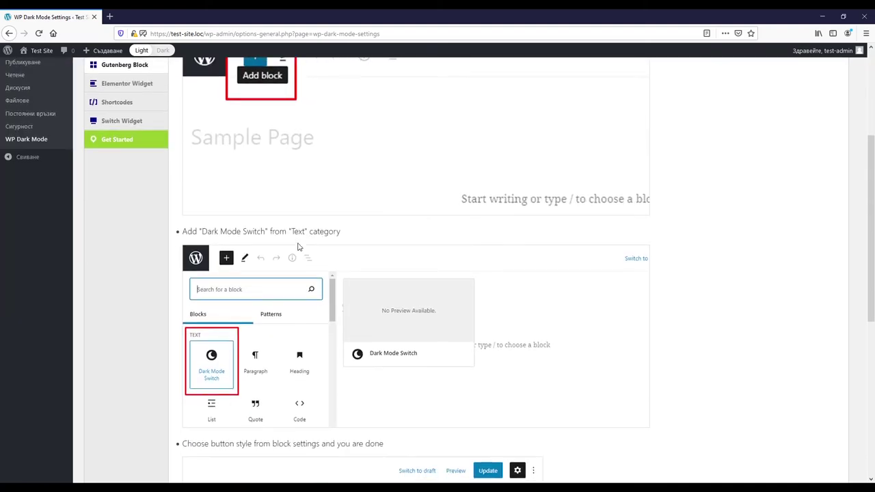
{"action": "scroll", "coordinate": [397, 268], "scroll_direction": "down", "scroll_amount": 2}
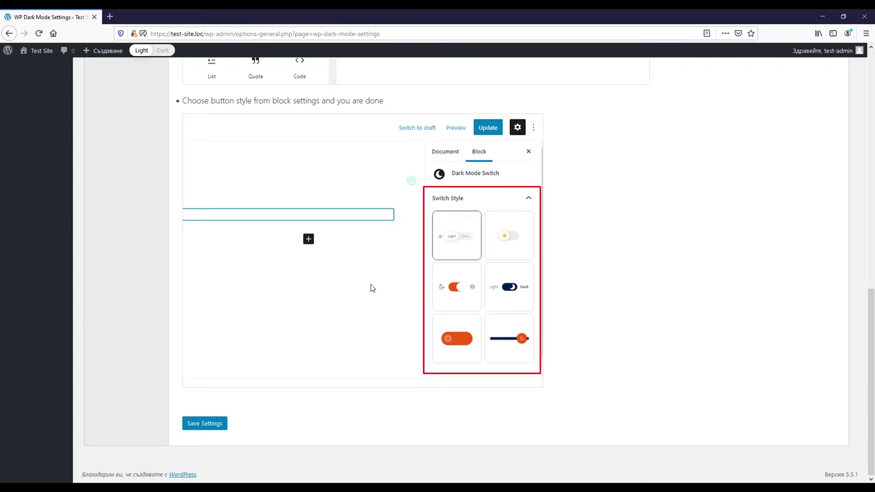
{"action": "scroll", "coordinate": [369, 295], "scroll_direction": "up", "scroll_amount": 10}
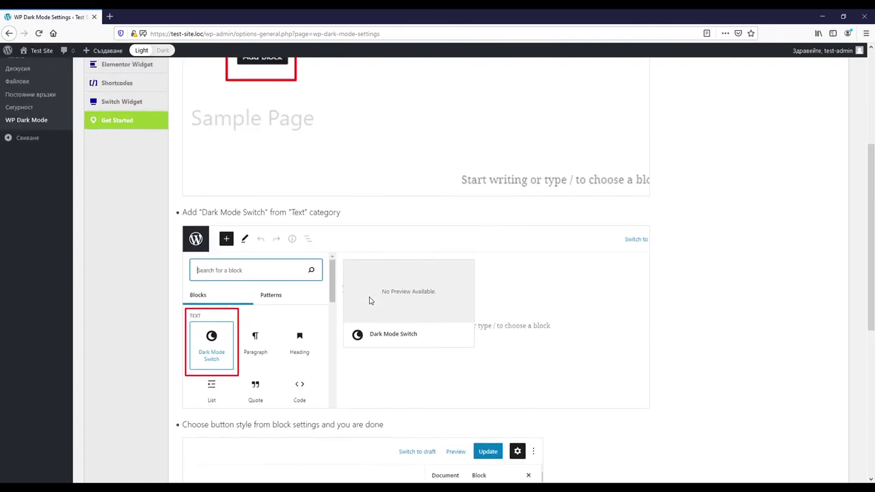
Step: Read the Elementor Widget, Shortcodes and Switch Widget instructions for placing the dark mode switch
{"action": "left_click", "coordinate": [127, 275]}
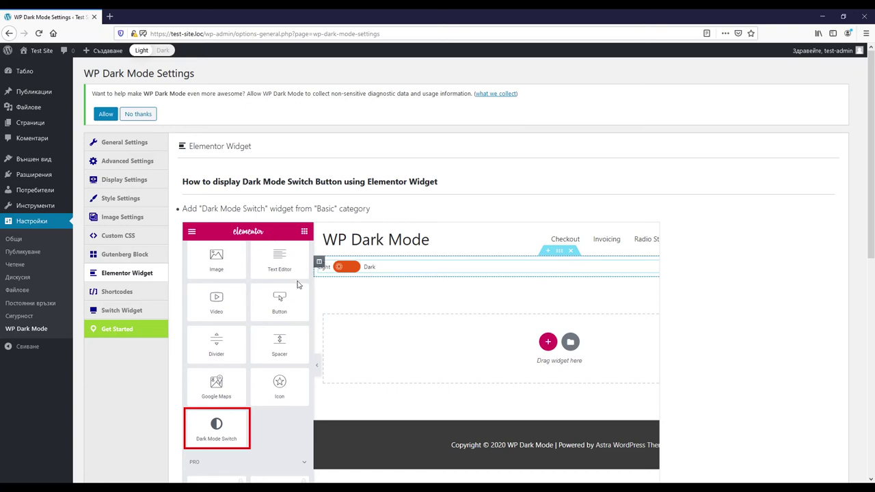
{"action": "left_click", "coordinate": [127, 298]}
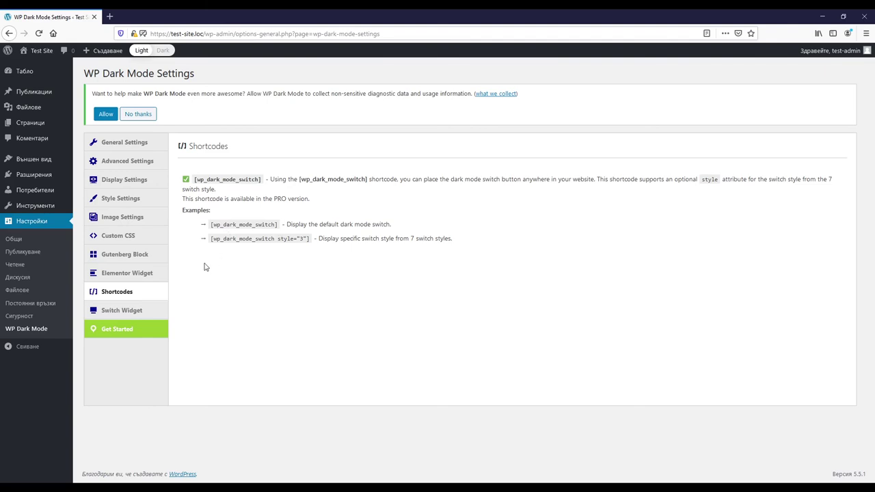
{"action": "left_click", "coordinate": [123, 311]}
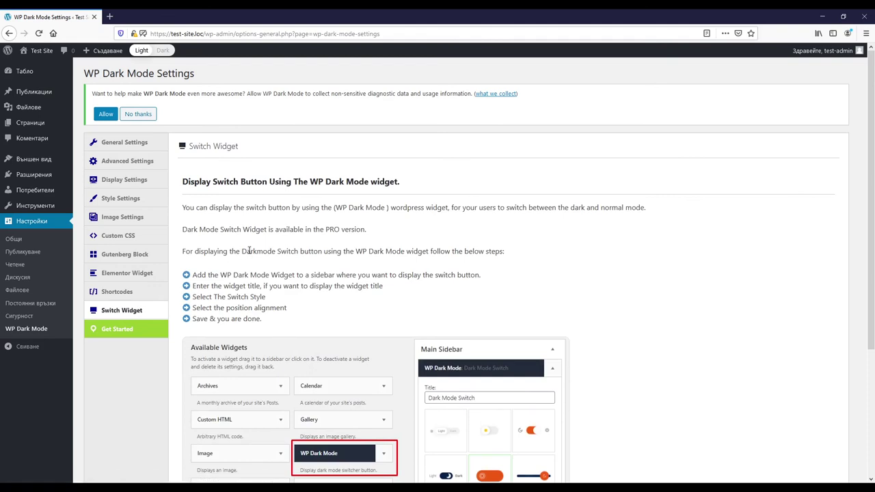
{"action": "scroll", "coordinate": [367, 297], "scroll_direction": "down", "scroll_amount": 5}
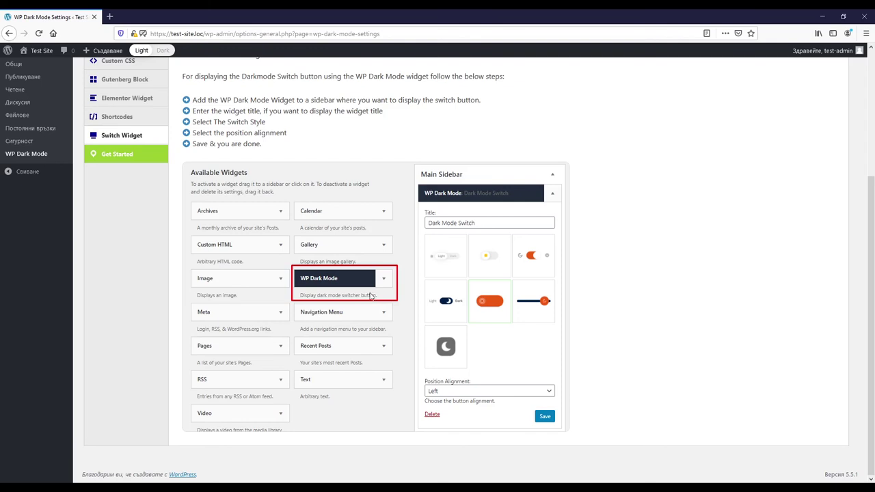
{"action": "scroll", "coordinate": [383, 289], "scroll_direction": "up", "scroll_amount": 5}
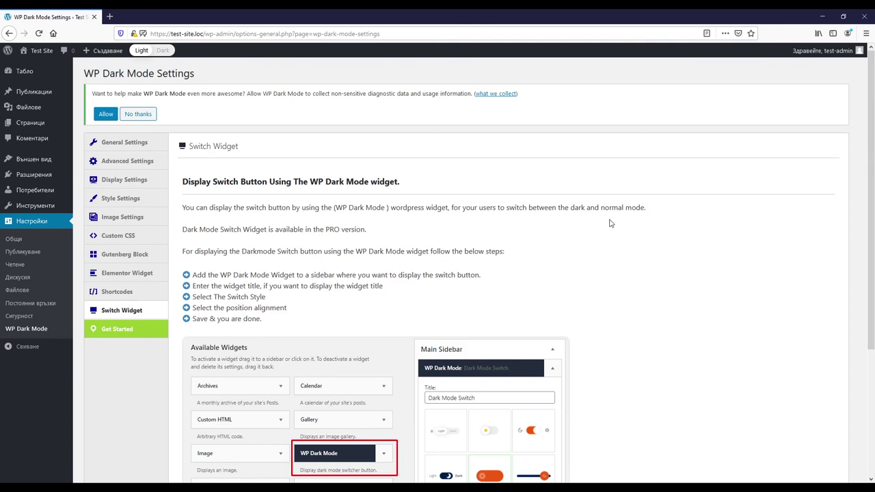
Step: Test the admin dashboard's mode switch by going to dark and returning to light
{"action": "left_click", "coordinate": [153, 51]}
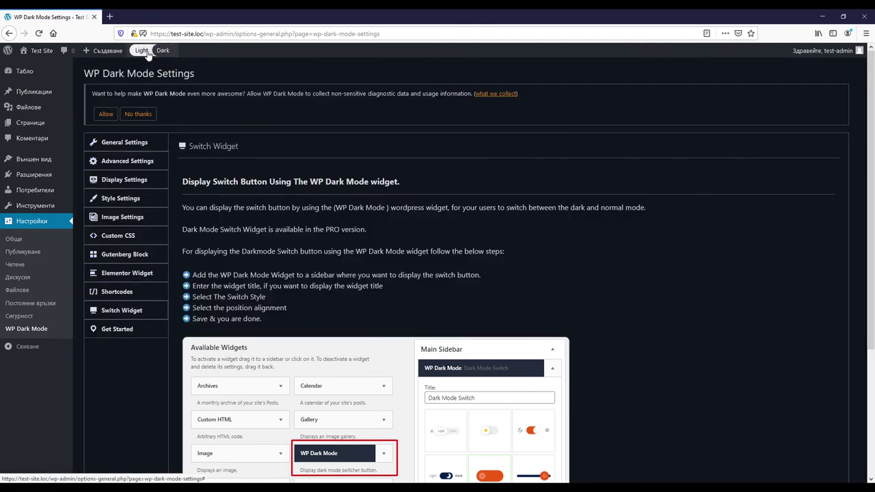
{"action": "left_click", "coordinate": [142, 51]}
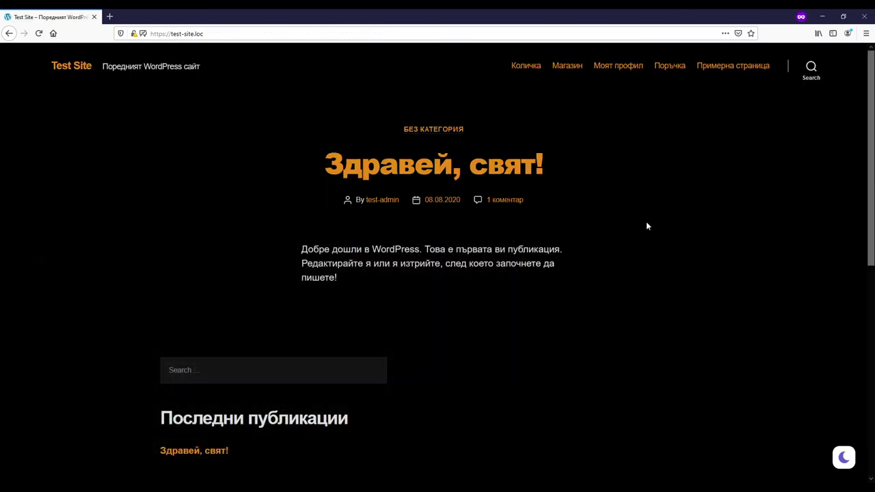
Step: Test the front page's floating switch by alternating between light and dark, finishing in light mode
{"action": "left_click", "coordinate": [844, 456]}
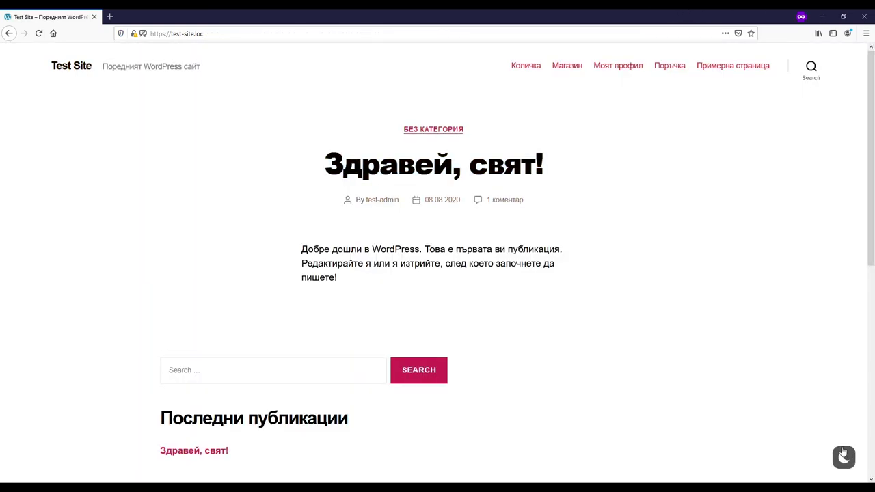
{"action": "left_click", "coordinate": [844, 456]}
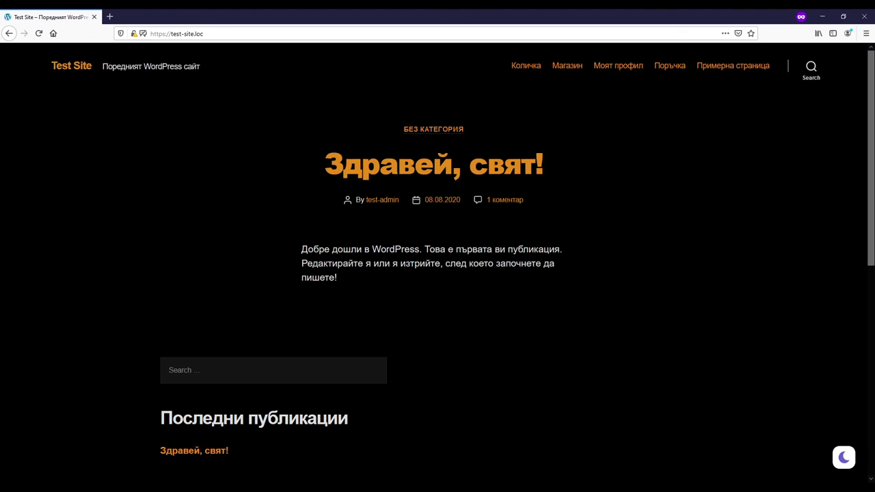
{"action": "key", "text": "alt+Tab"}
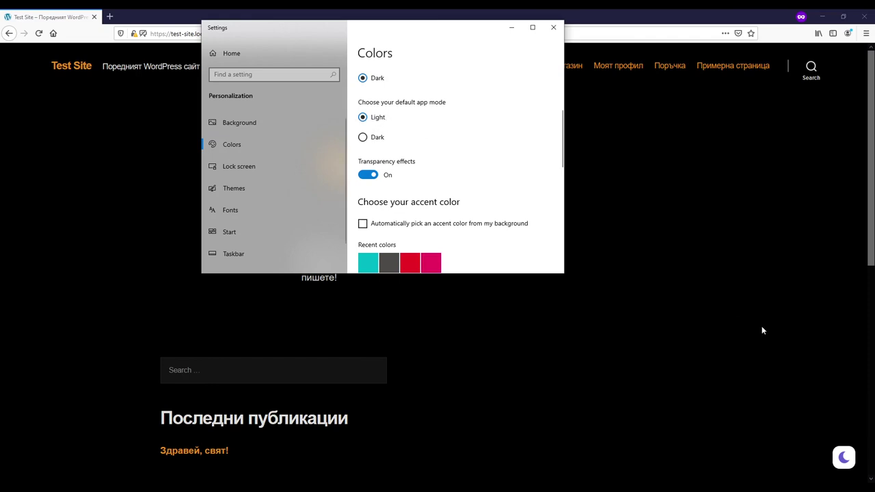
{"action": "left_click", "coordinate": [848, 457]}
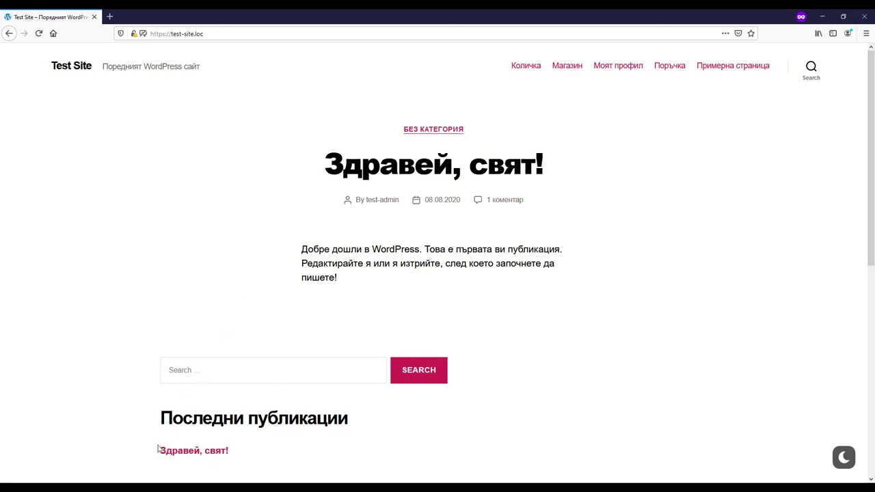
Step: In the Windows color settings, set the default app mode to Dark, restore Light, and return to the site
{"action": "key", "text": "alt+Tab"}
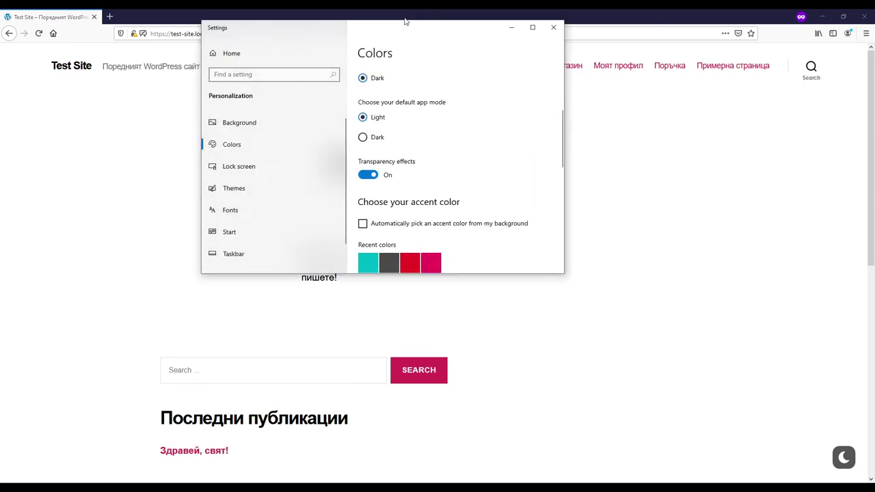
{"action": "left_click", "coordinate": [364, 137]}
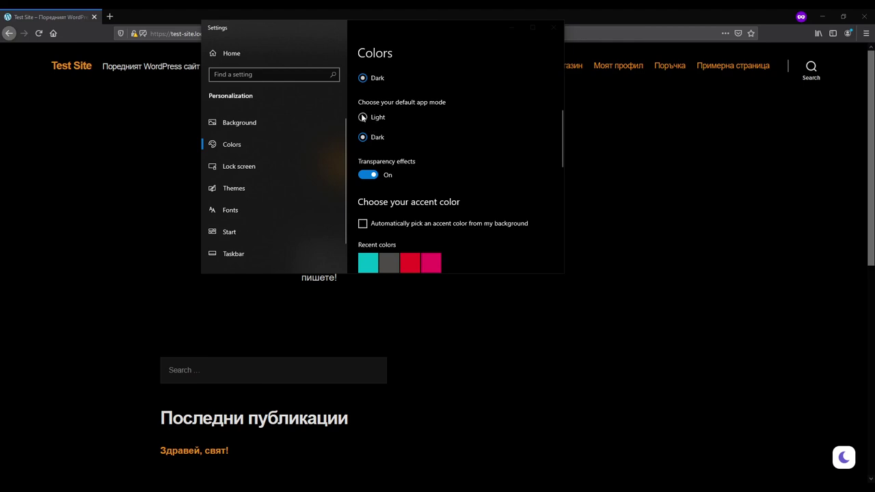
{"action": "left_click", "coordinate": [363, 117]}
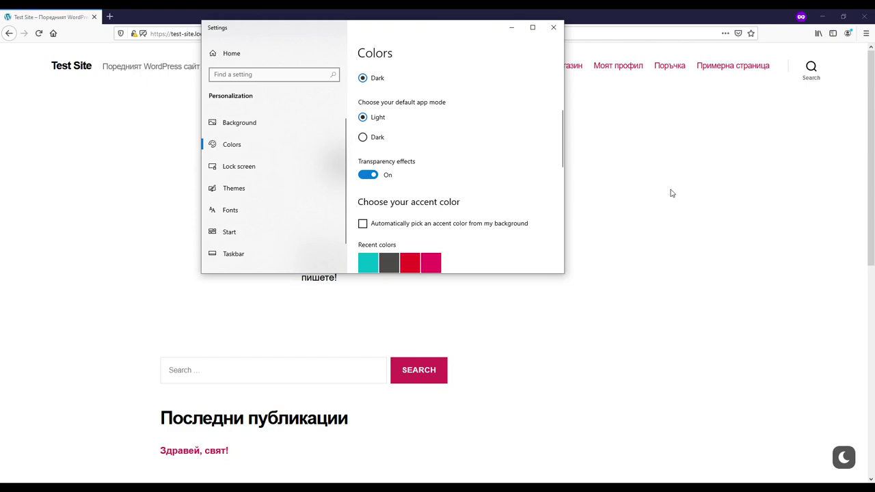
{"action": "left_click", "coordinate": [672, 194]}
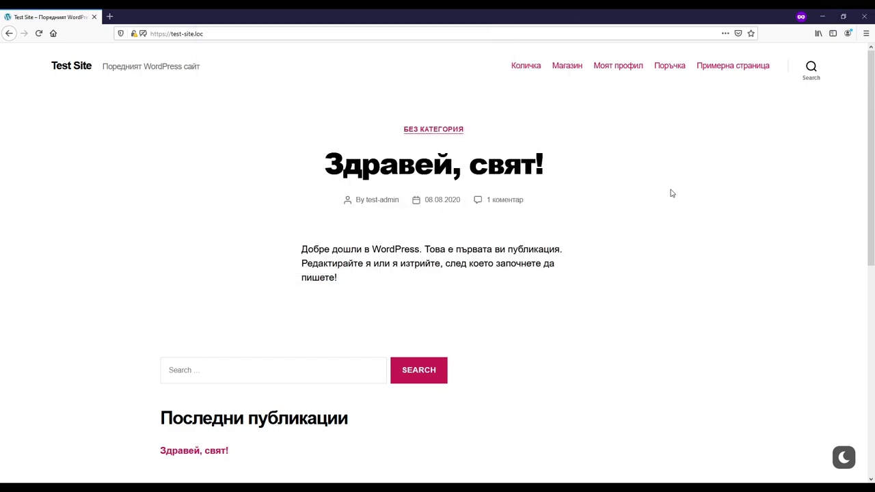